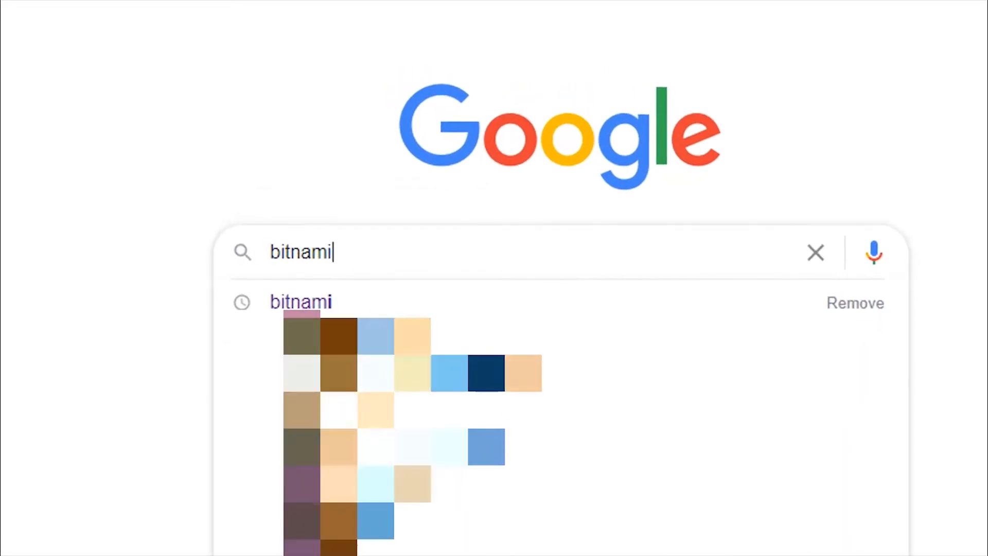
Search Google for 'bitnami'.
key(Return)
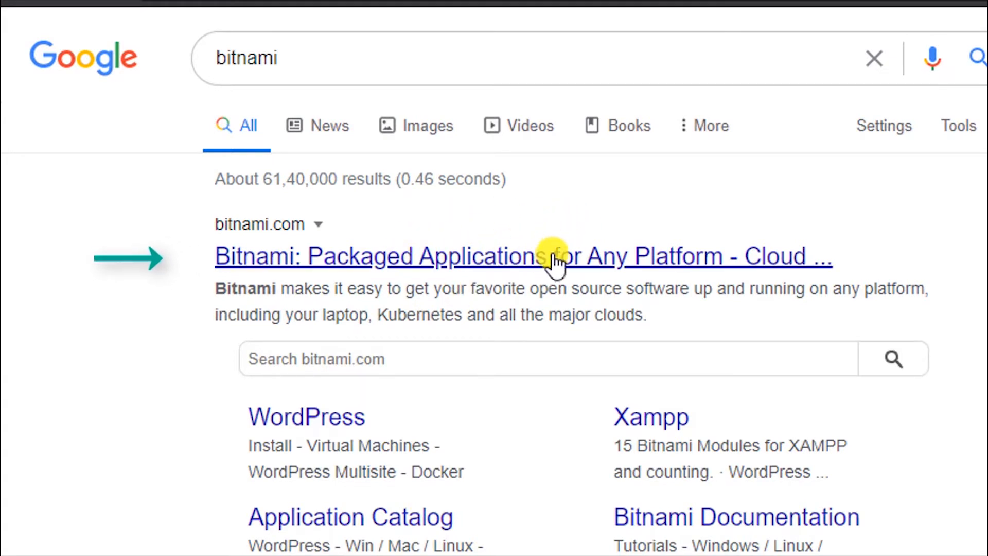
Open the official Bitnami site and browse its Applications catalog.
click(515, 263)
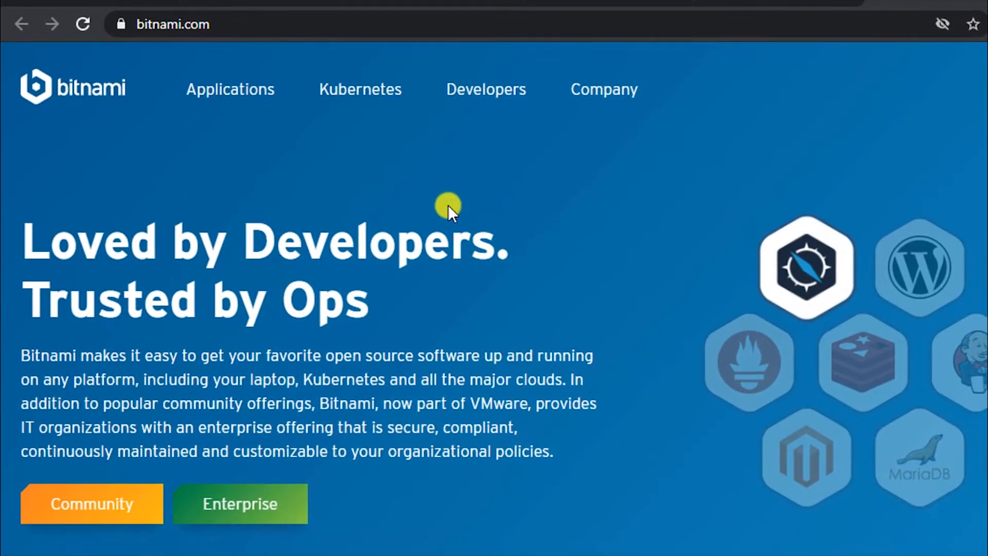
click(238, 95)
mouse_move(470, 209)
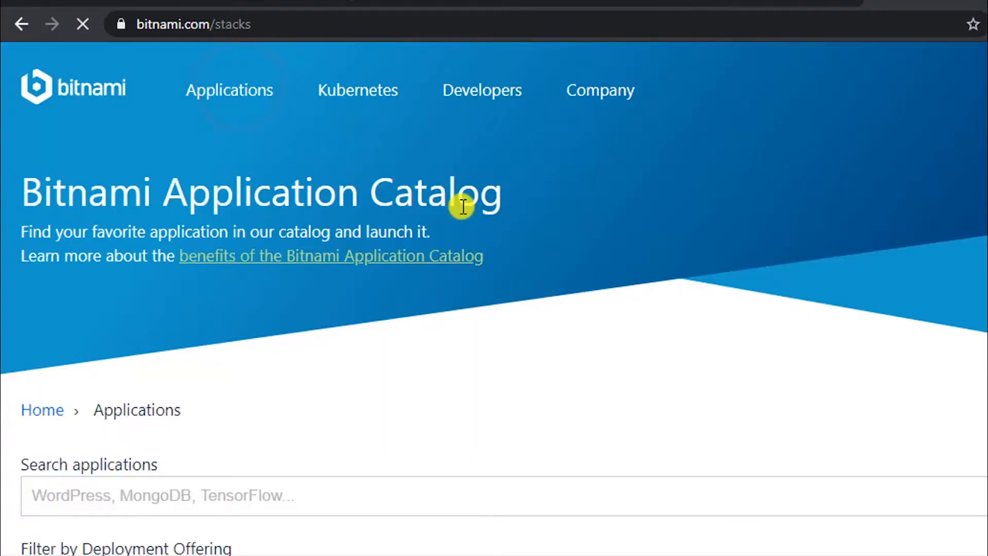
scroll(585, 247, down, 5)
scroll(584, 241, down, 2)
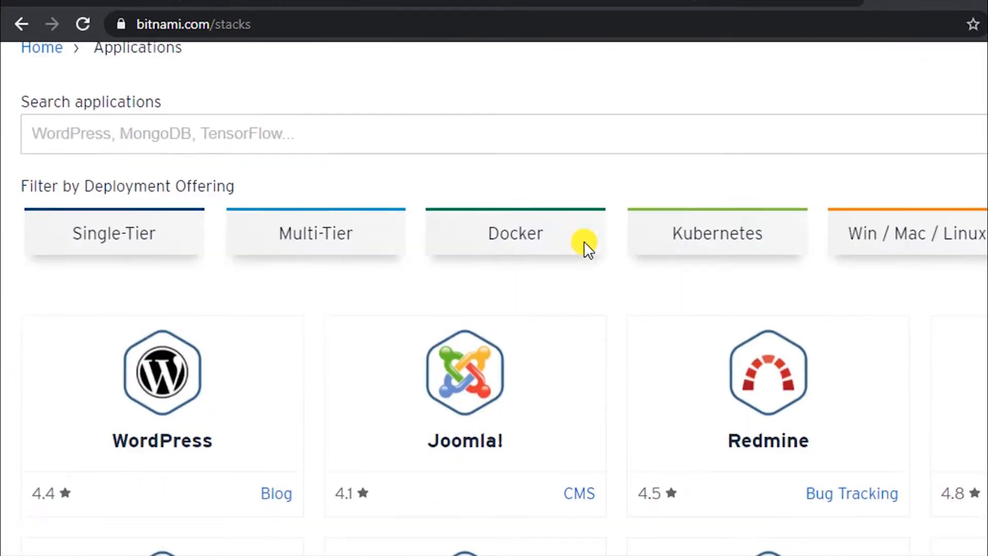
Open the WordPress stack page and show its Win / Mac / Linux installers.
click(162, 360)
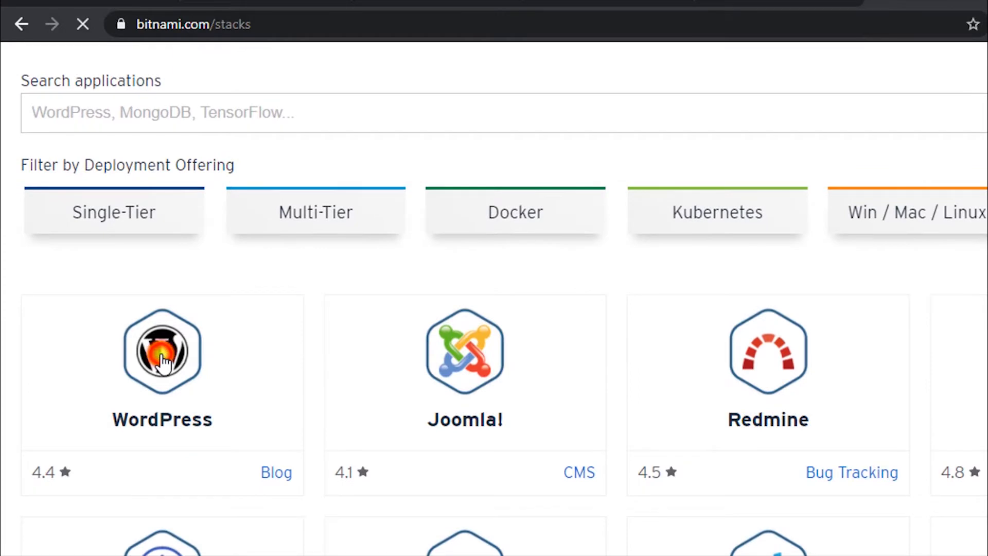
scroll(333, 326, down, 2)
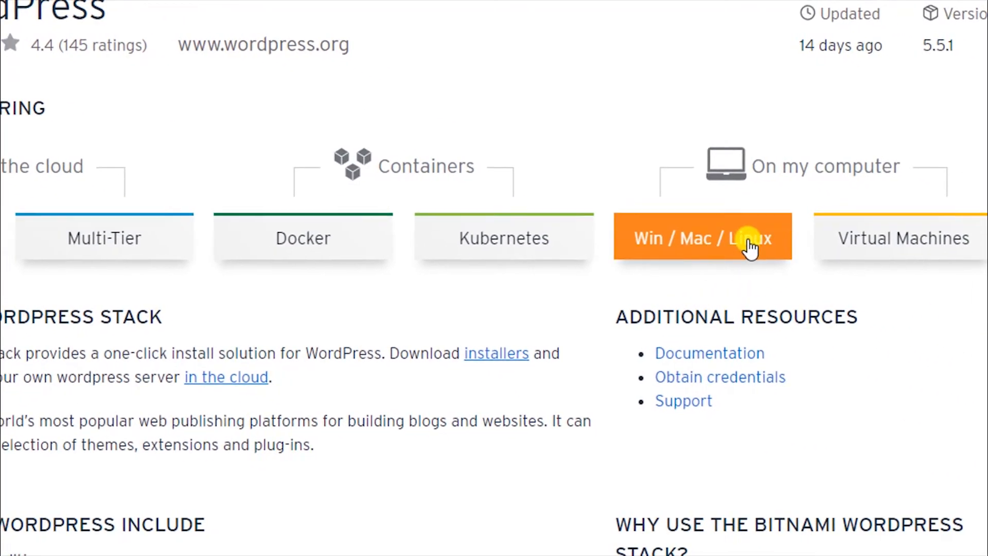
click(688, 241)
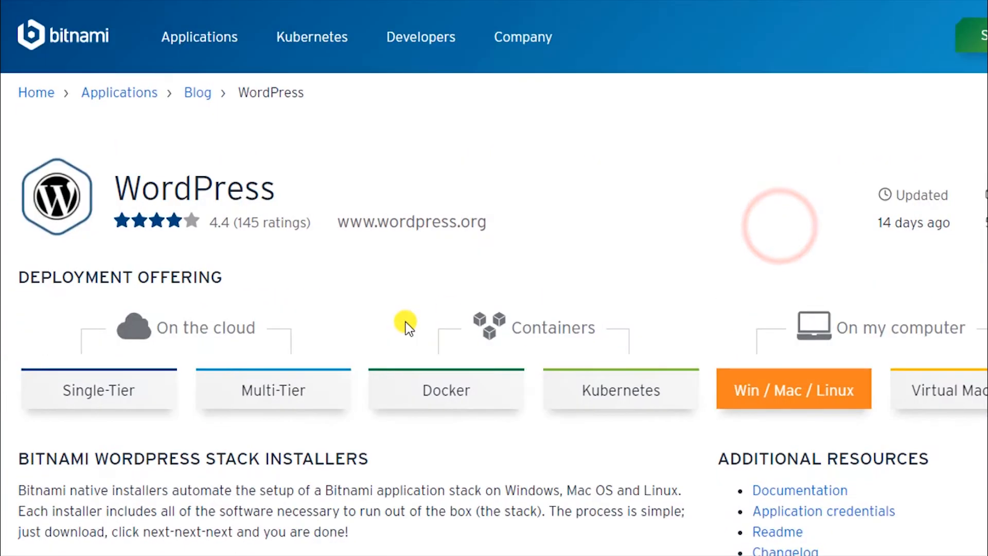
scroll(406, 322, down, 10)
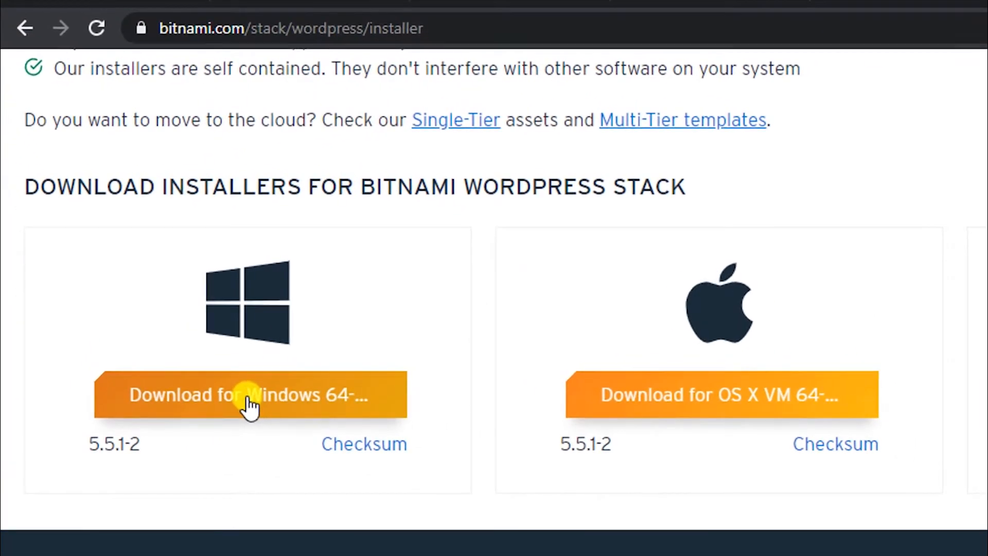
Download the Windows 64-bit WordPress installer, skipping the sign-in offer.
click(251, 406)
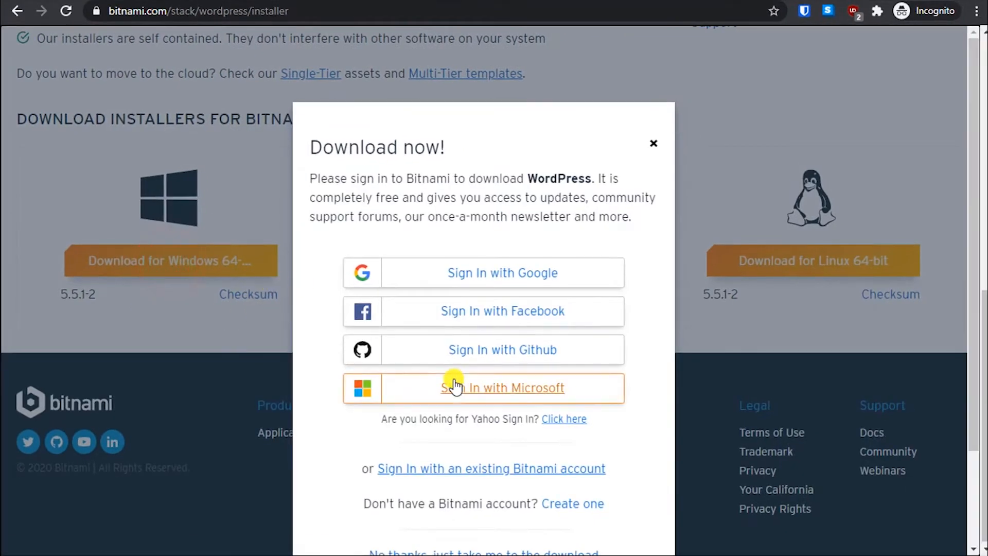
scroll(341, 381, down, 3)
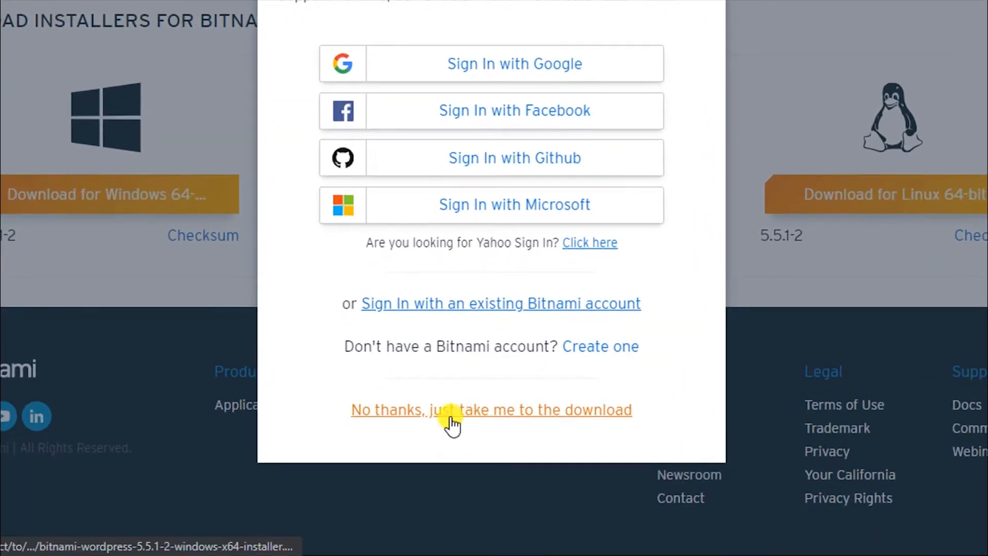
click(512, 412)
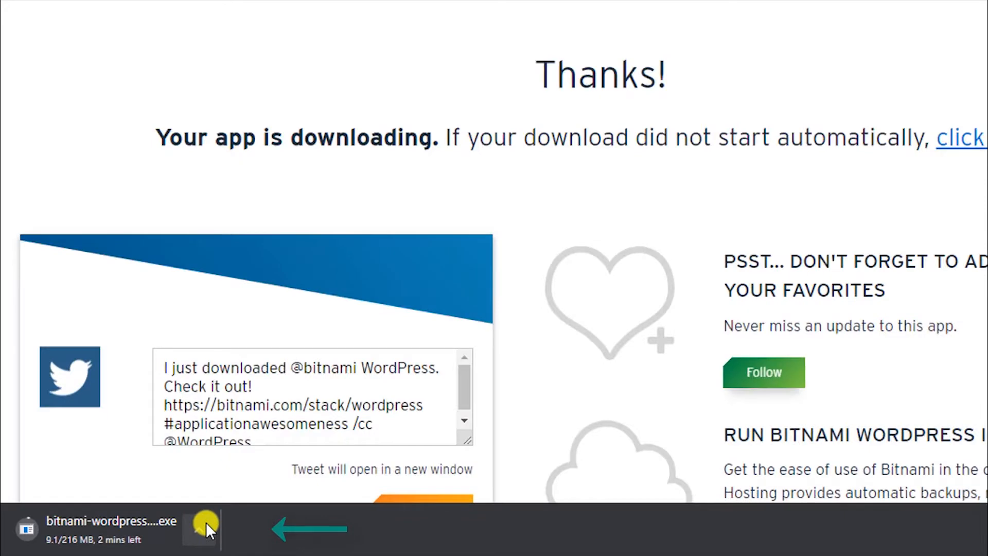
Cancel the duplicate installer download and open a new incognito tab.
click(206, 522)
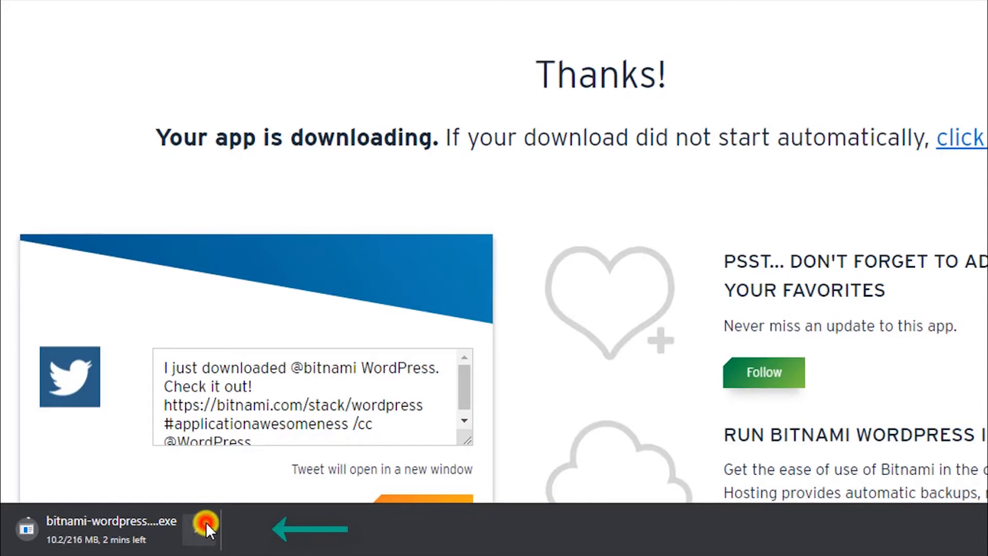
click(230, 499)
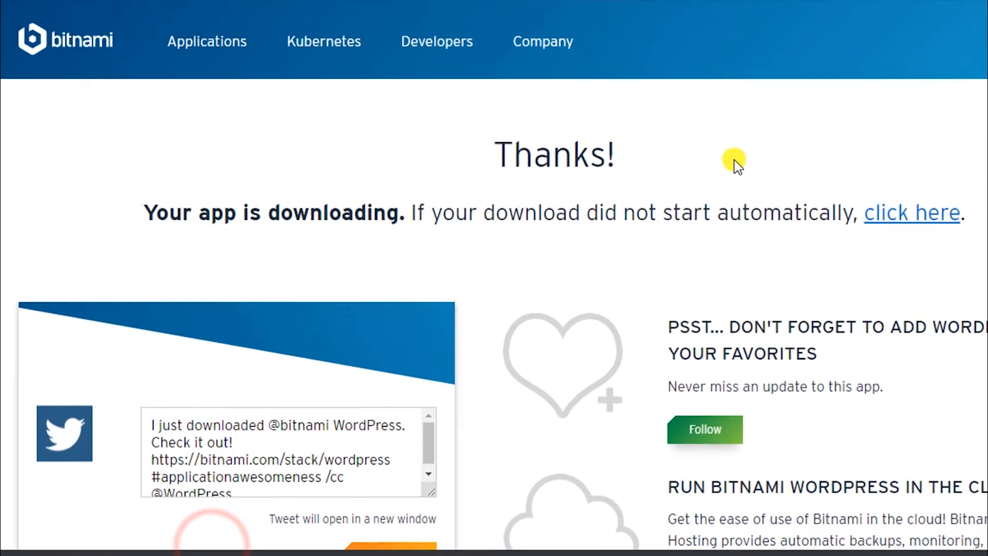
click(927, 0)
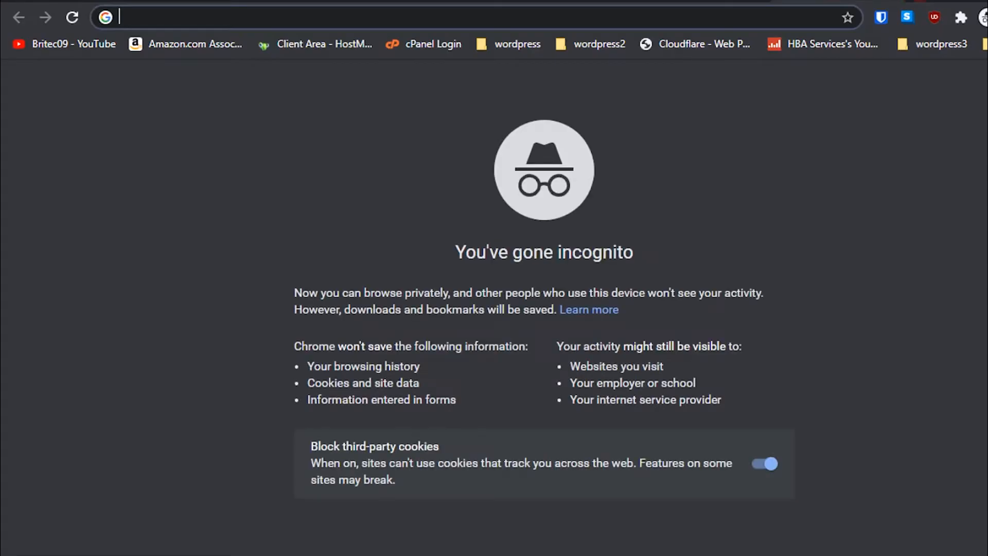
Launch bitnami-wordpress-5.5.1-2-windows-x64-installer.exe from Chrome's Downloads page.
click(987, 17)
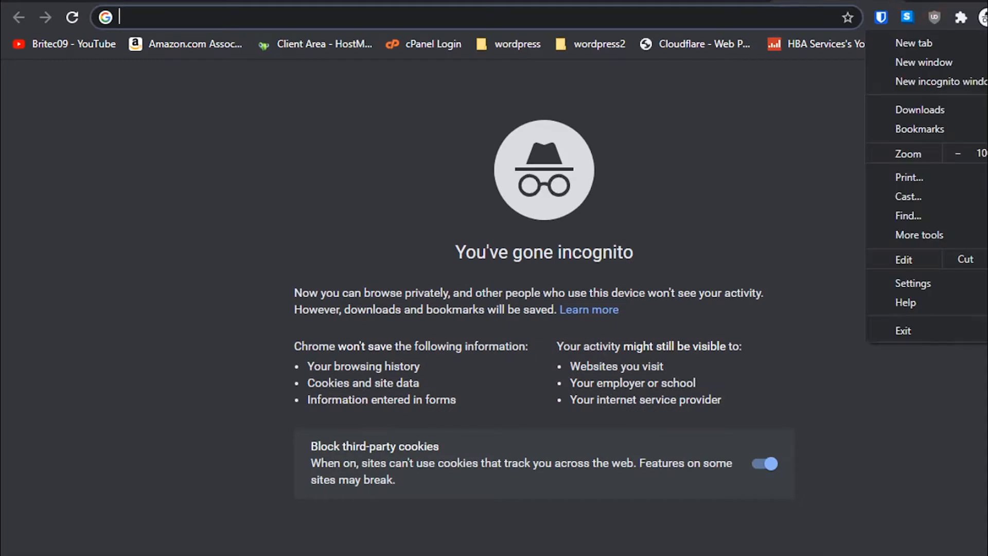
click(921, 108)
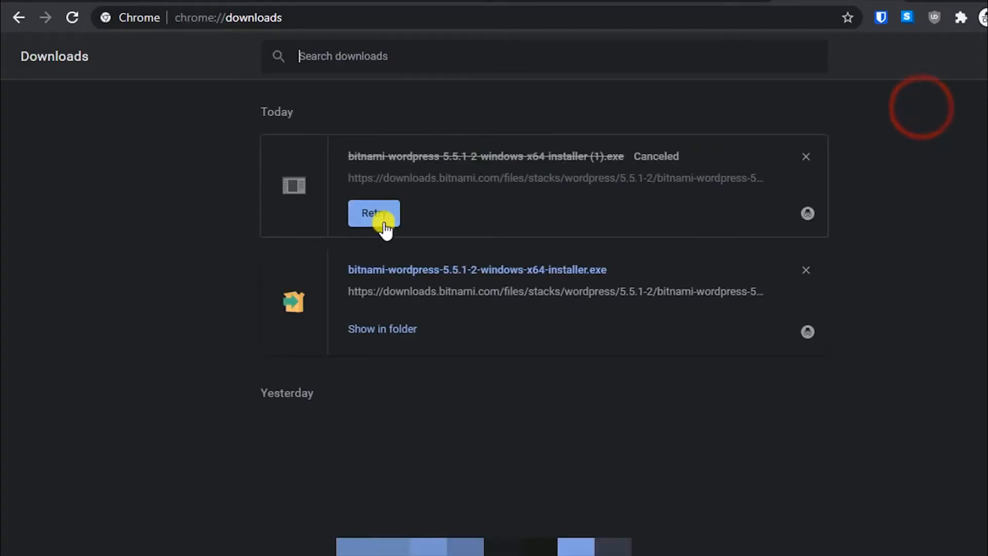
click(405, 270)
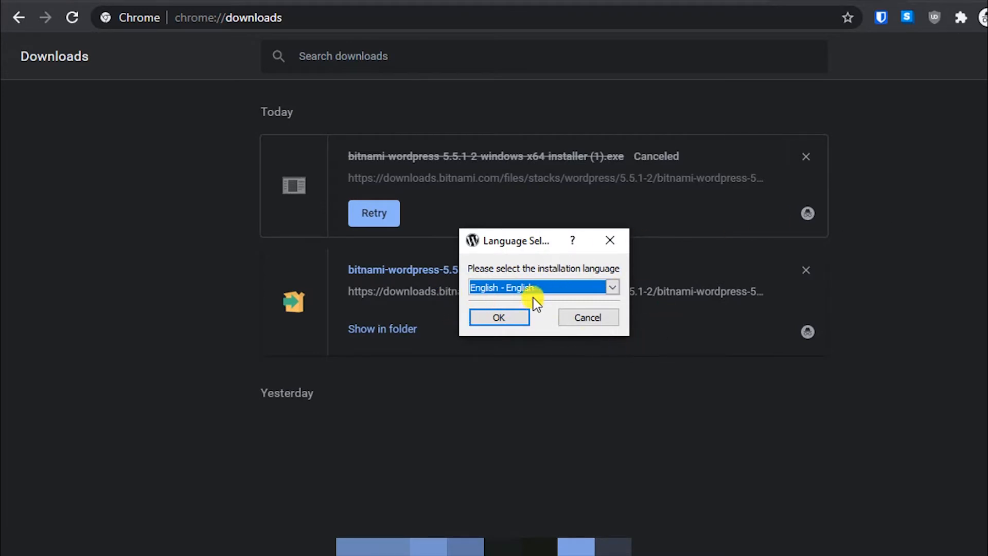
Choose English, then keep both WordPress and PhpMyAdmin components selected.
click(502, 318)
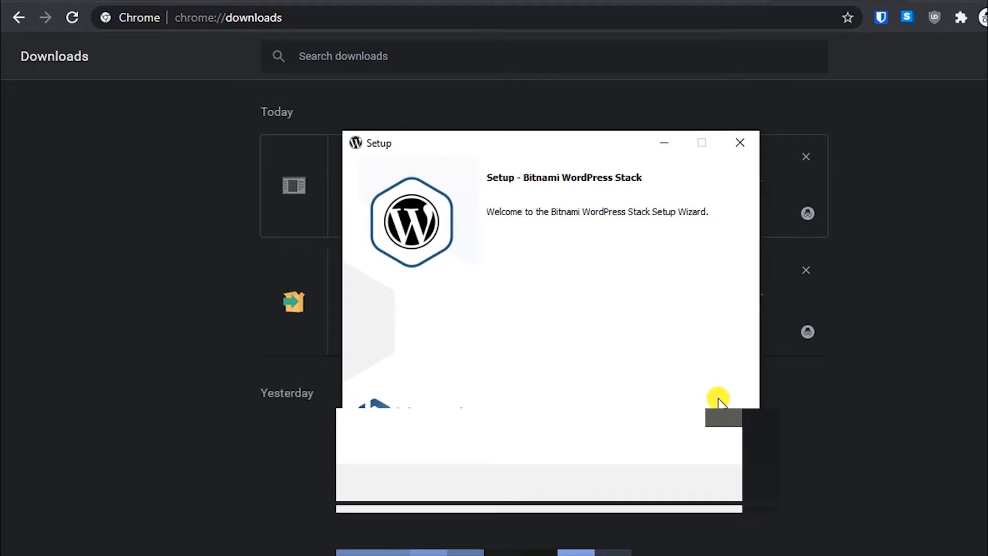
click(642, 465)
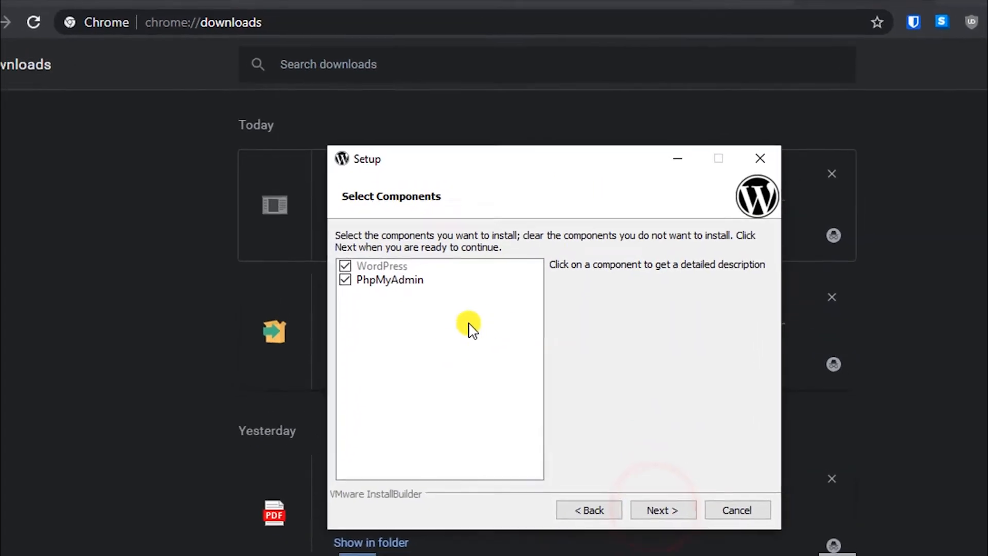
click(665, 536)
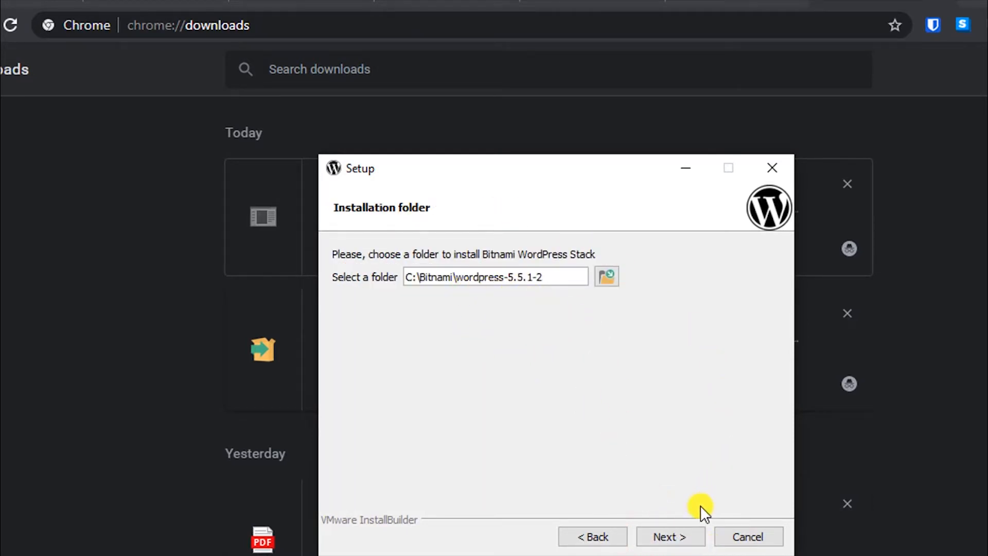
Keep the default install folder and enter the admin's real name and e-mail address.
click(671, 535)
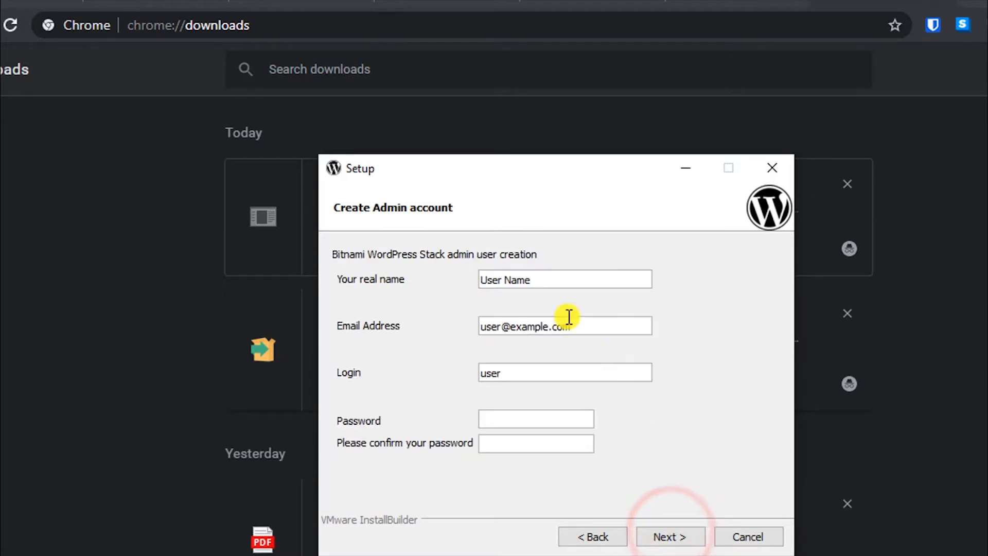
triple_click(558, 282)
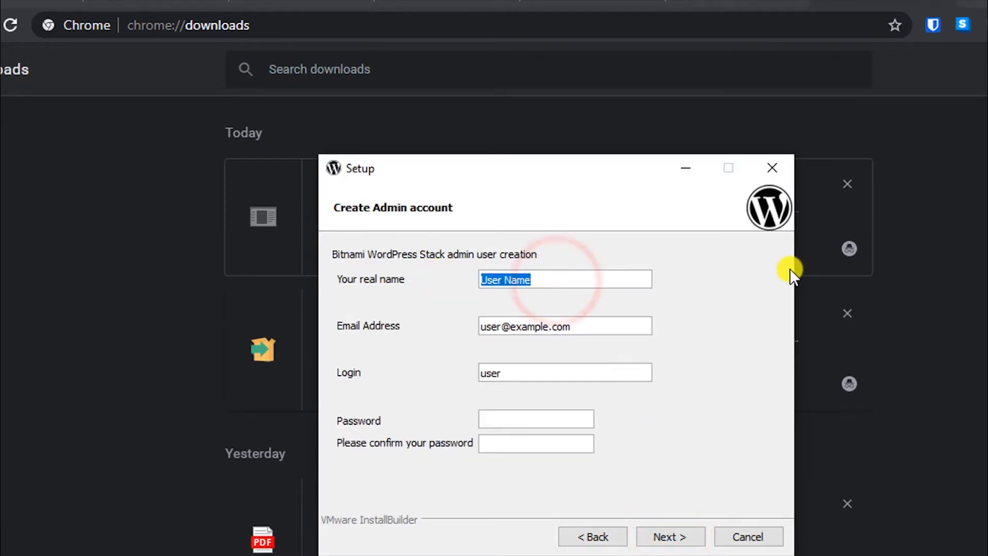
text(Bestwp)
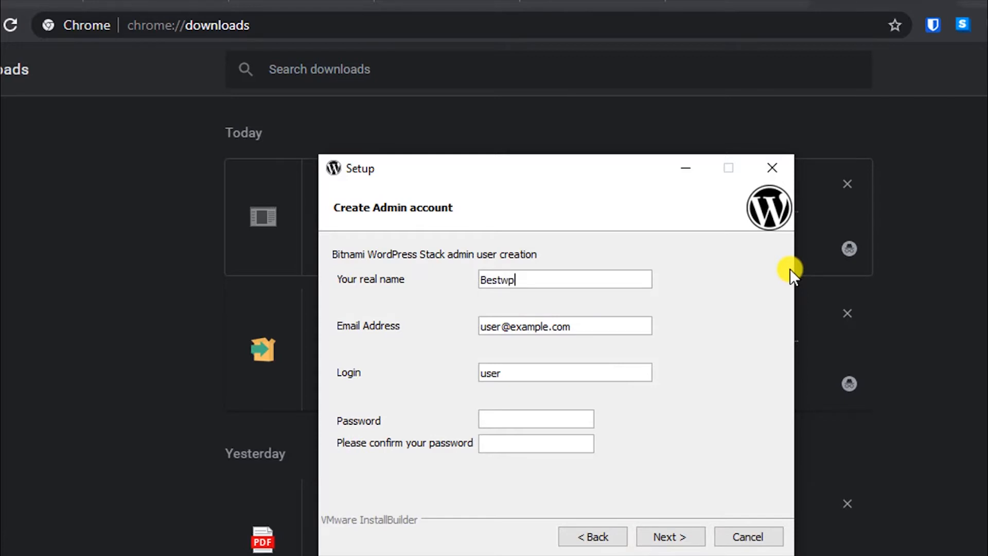
triple_click(589, 325)
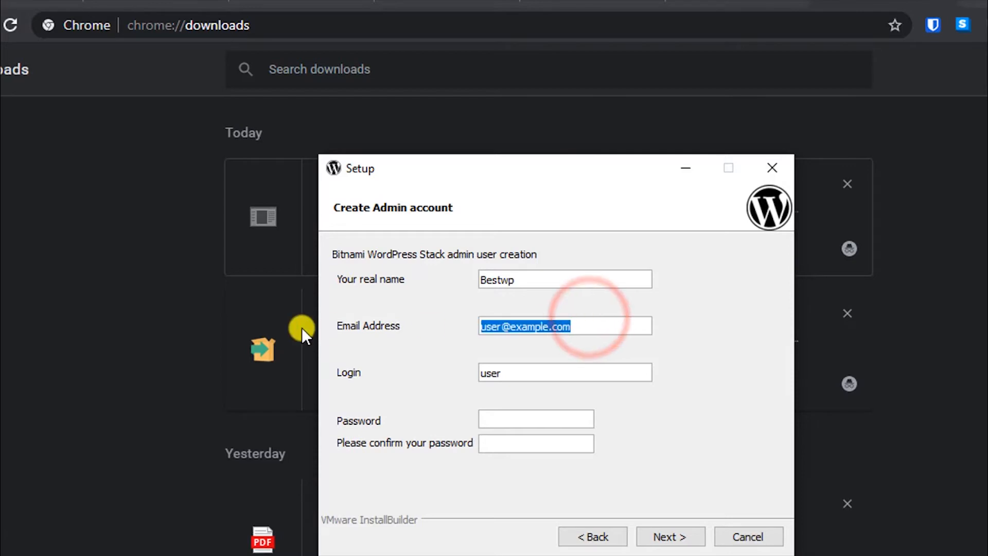
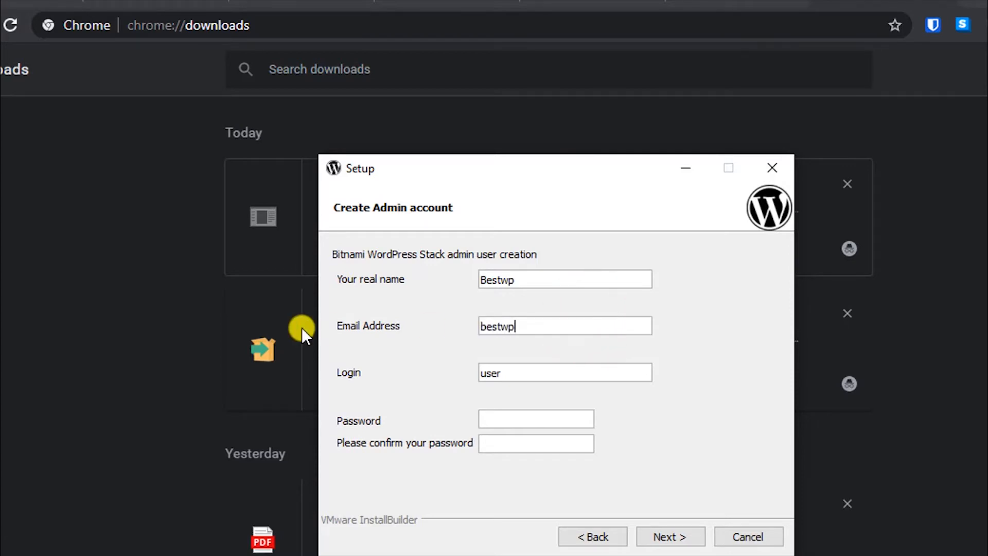
Keep the default login, set and confirm a matching admin password, and continue.
key(Tab)
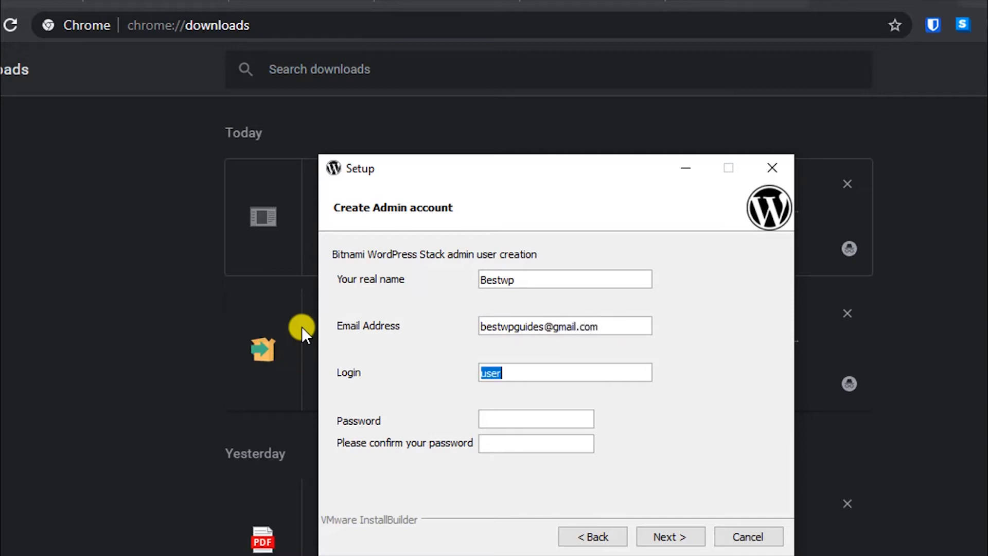
click(561, 366)
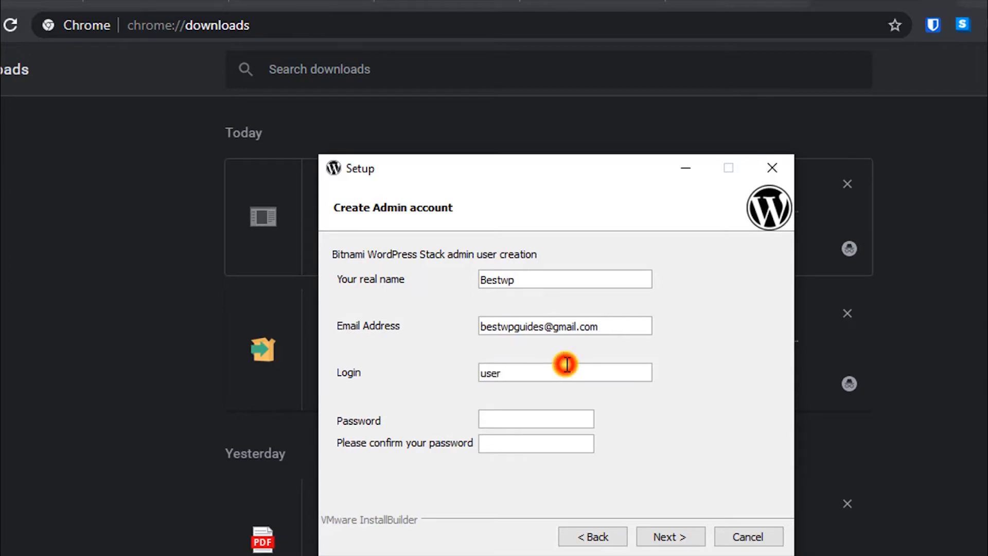
click(536, 416)
text(123)
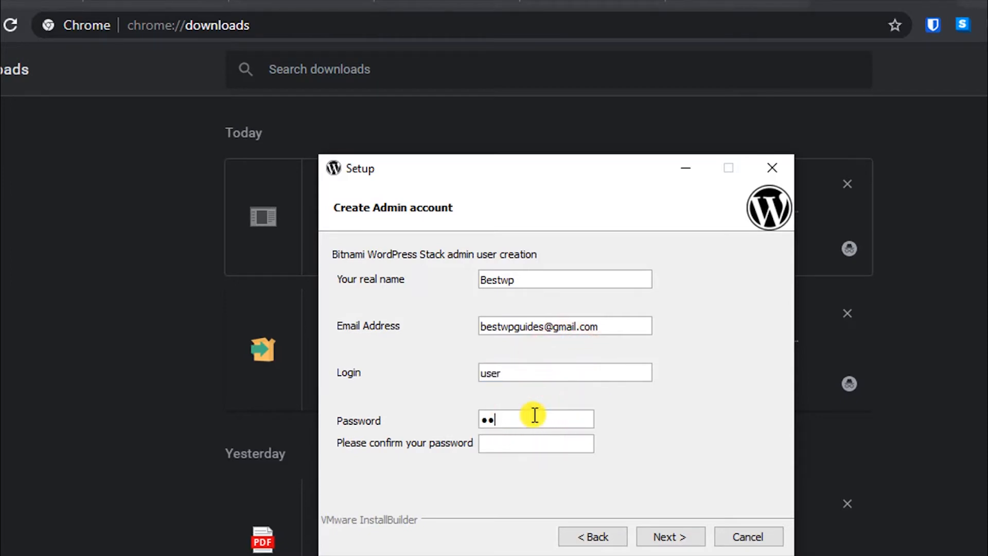
click(502, 443)
click(528, 422)
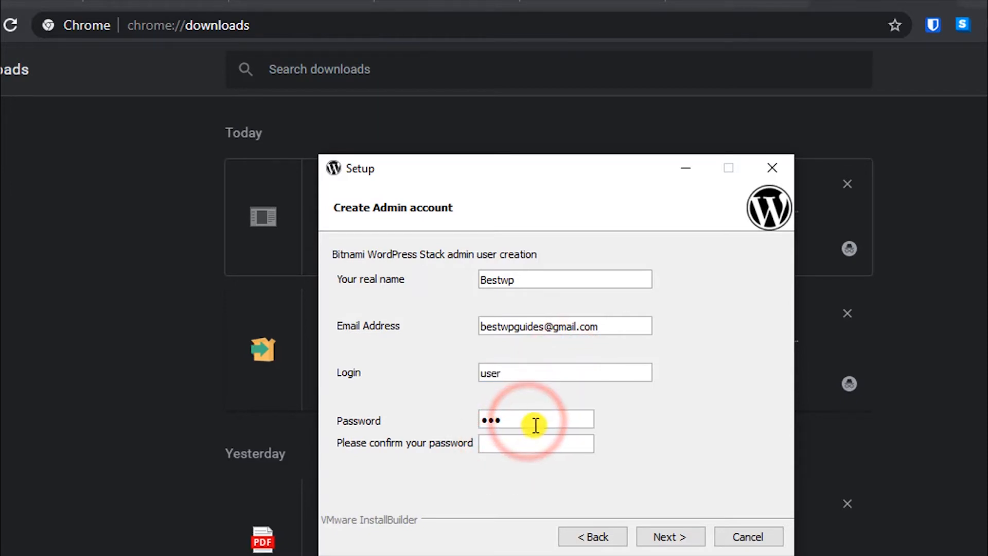
drag(526, 421, 382, 416)
text(1234)
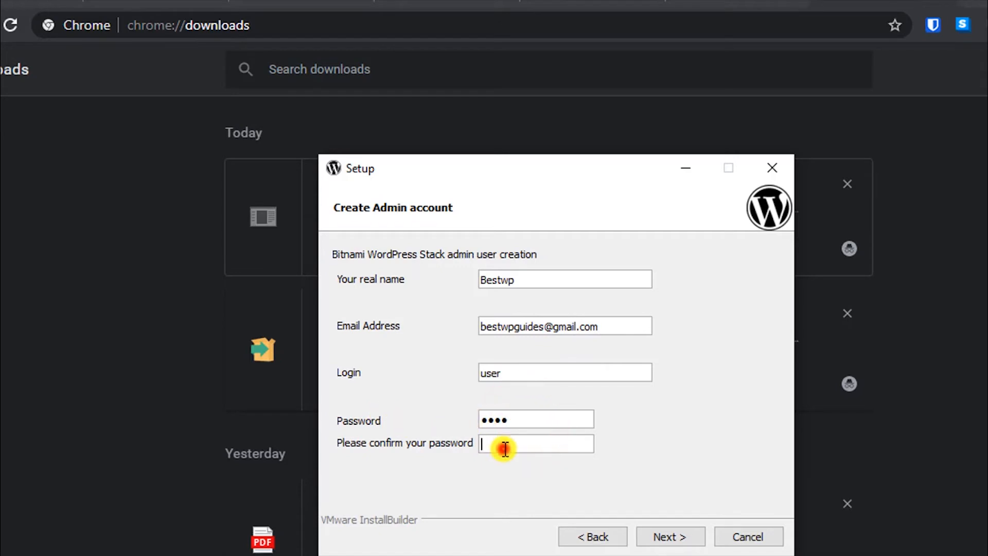
text(1234)
click(680, 535)
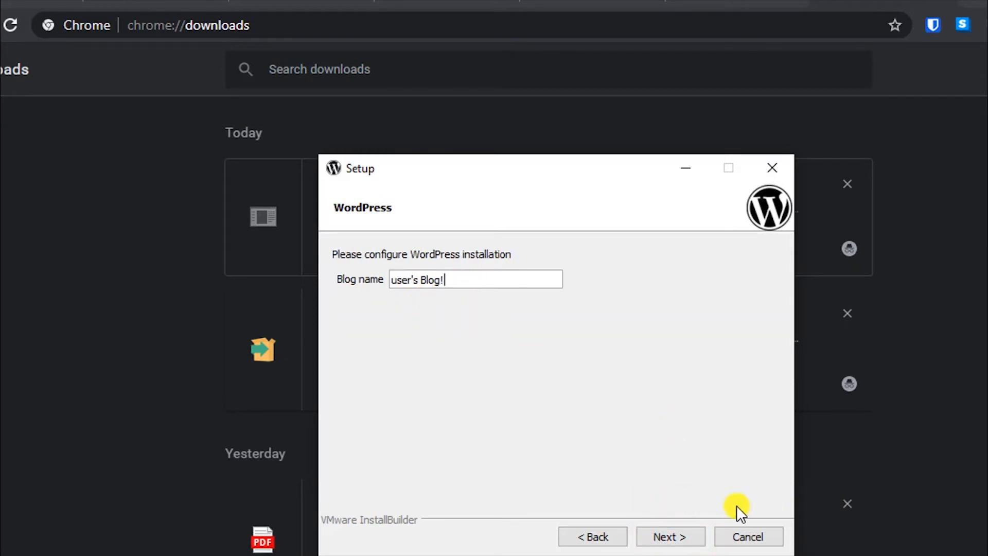
Keep the blog name "user's Blog!", skip mail support and the cloud deployment offer.
click(684, 533)
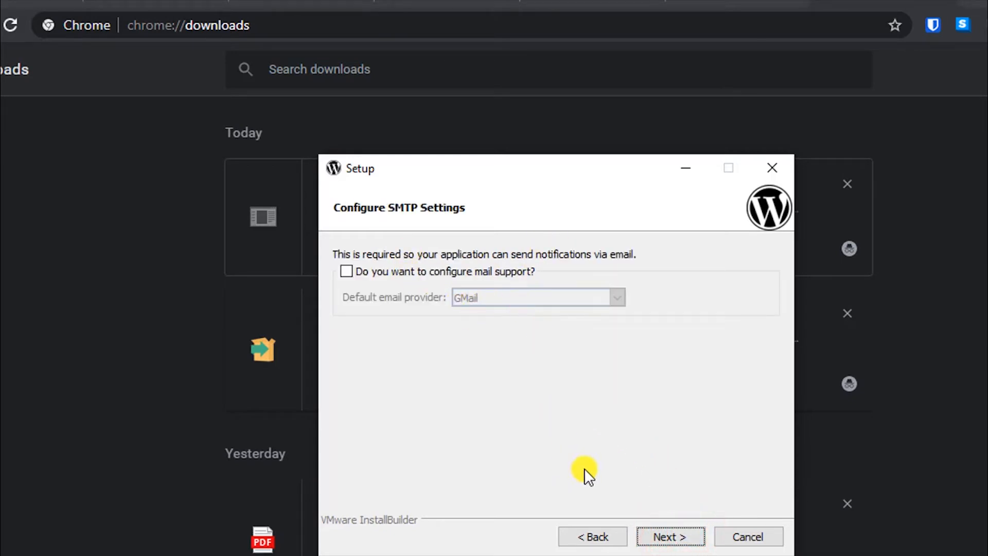
click(681, 534)
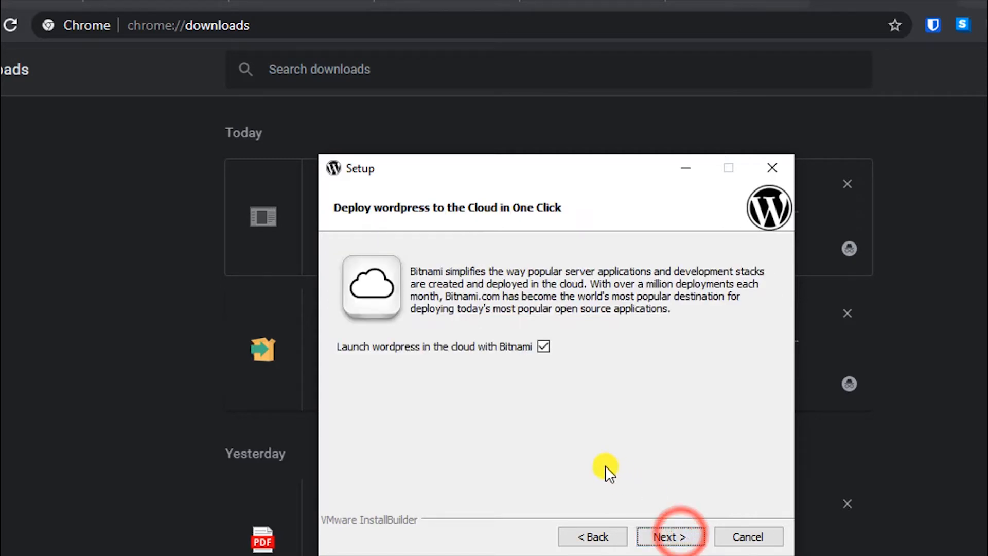
click(669, 536)
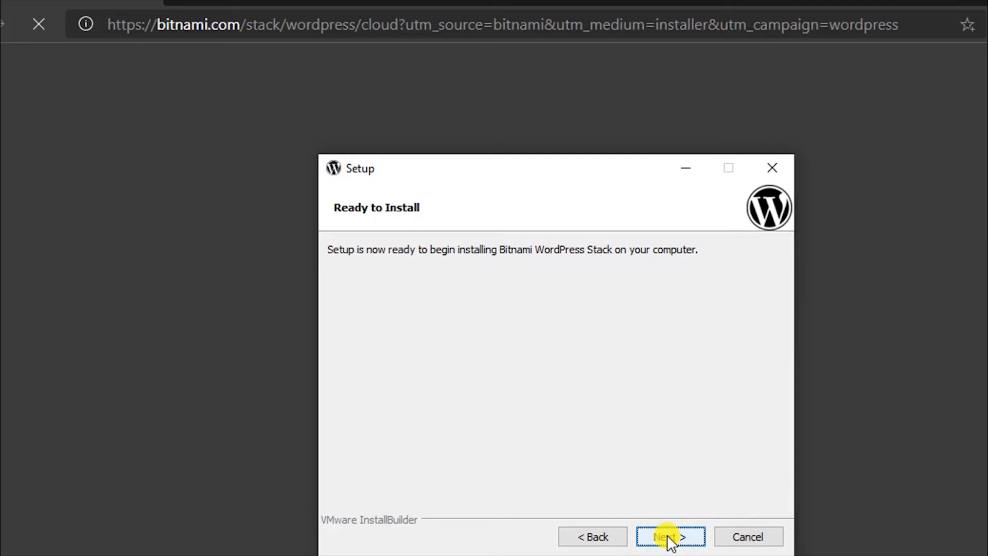
Install the stack, allowing mysqld (including private networks) and Apache through the firewall.
click(667, 535)
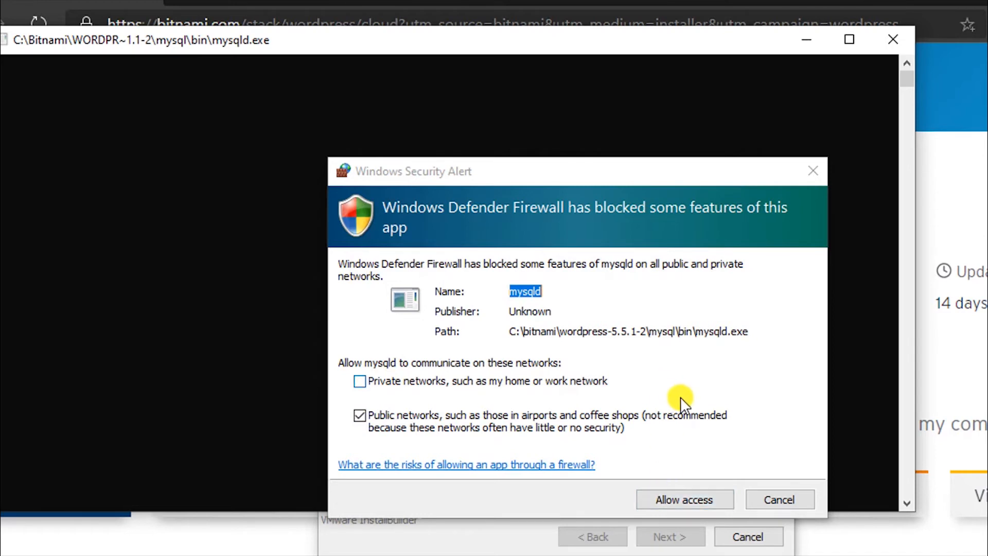
click(687, 375)
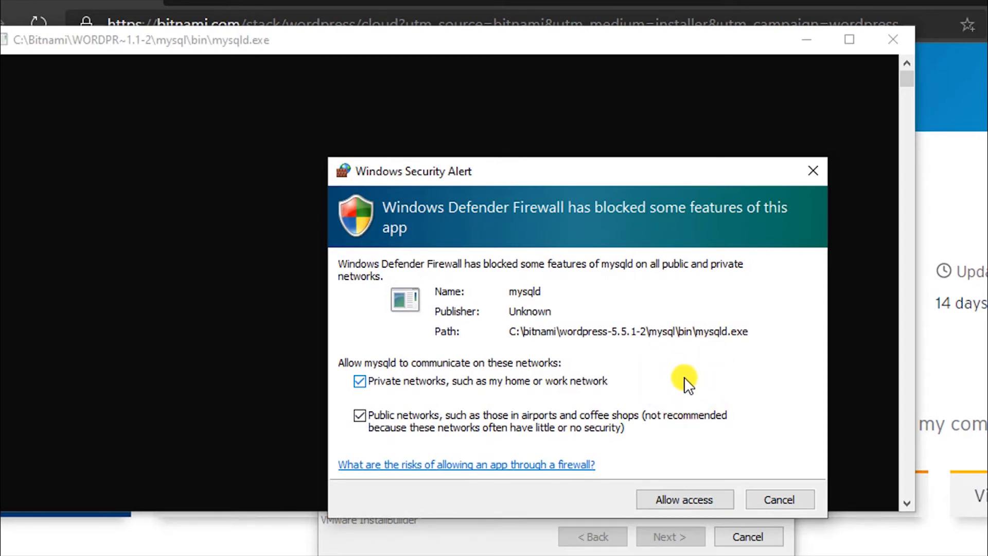
click(682, 493)
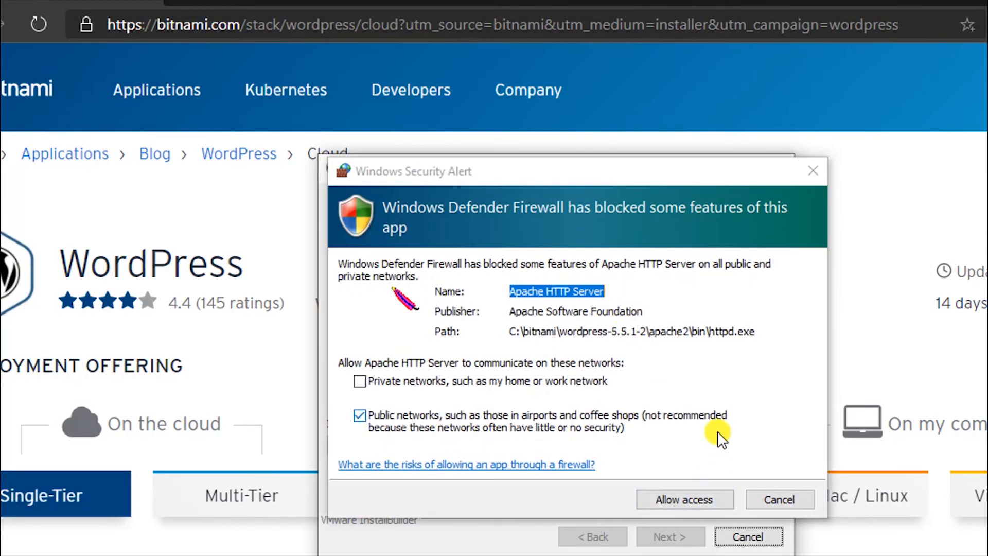
click(675, 496)
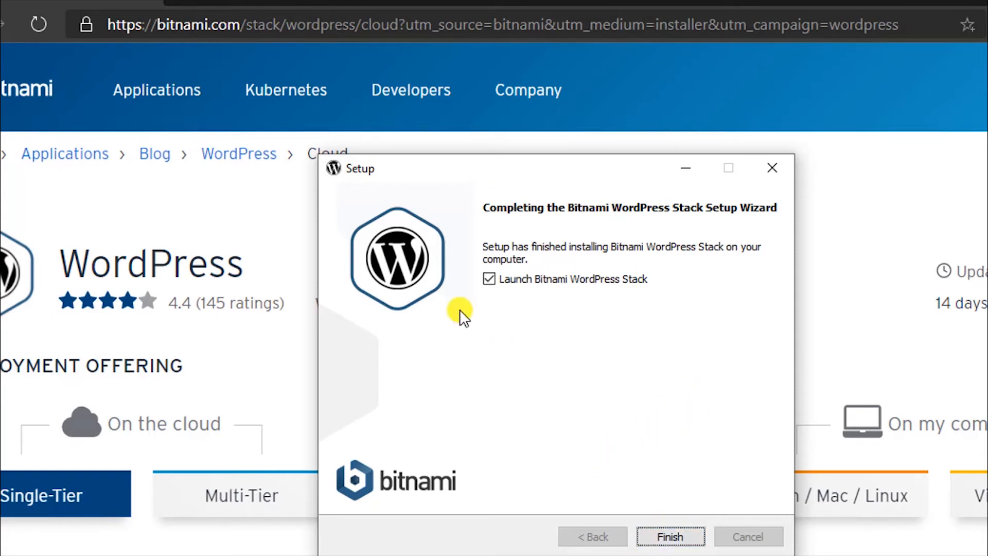
click(661, 534)
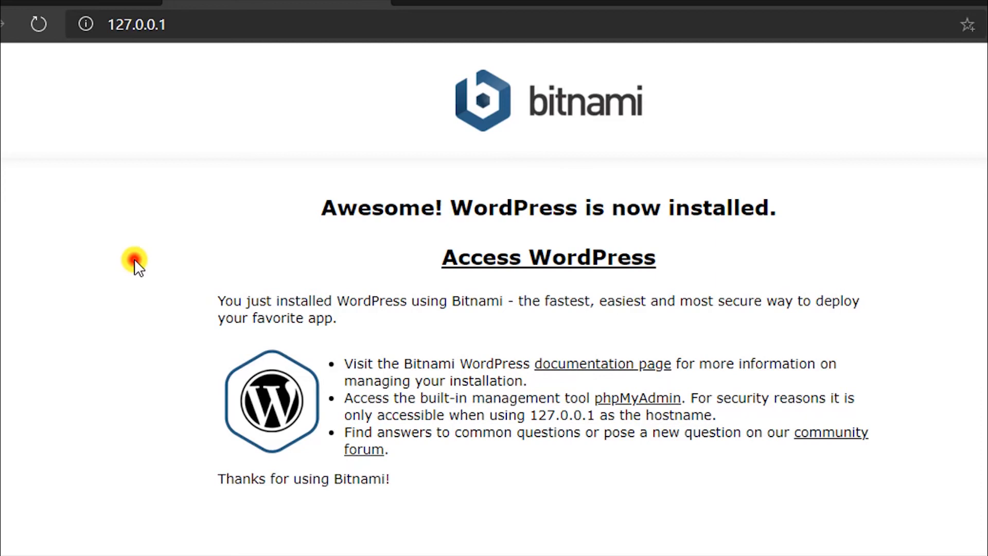
Finish the wizard with Launch Bitnami WordPress Stack left ticked.
click(133, 259)
Open Access WordPress and phpMyAdmin each in its own new tab.
right_click(562, 265)
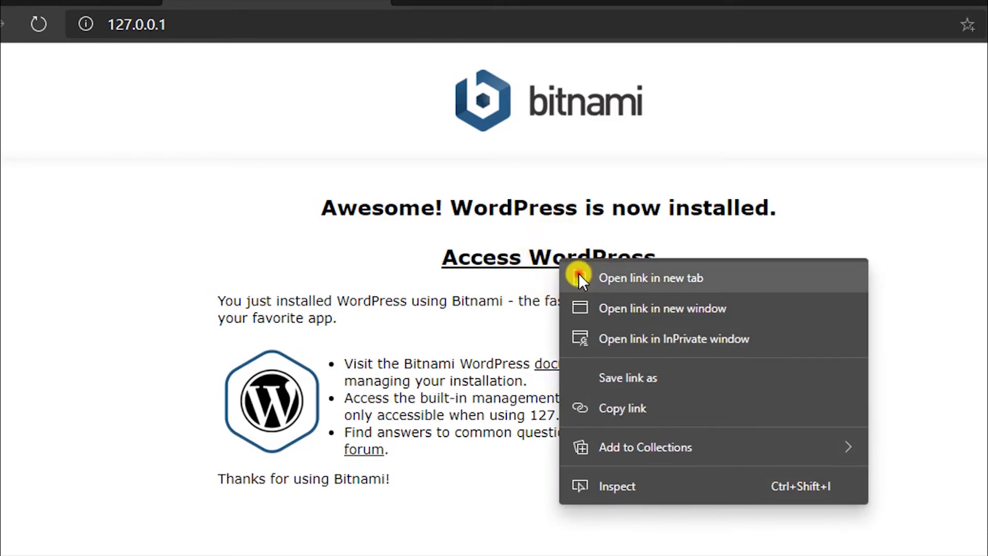
click(578, 273)
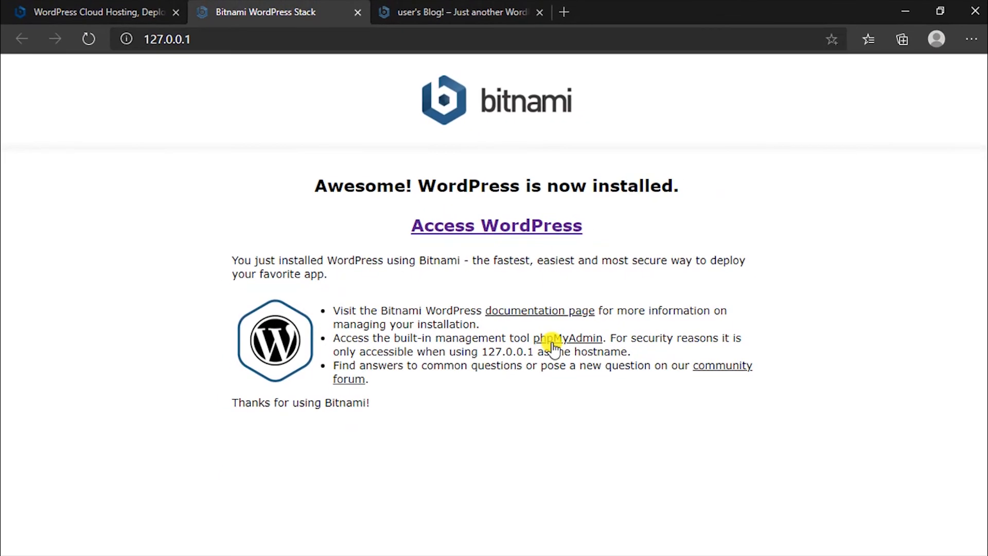
right_click(552, 346)
click(569, 354)
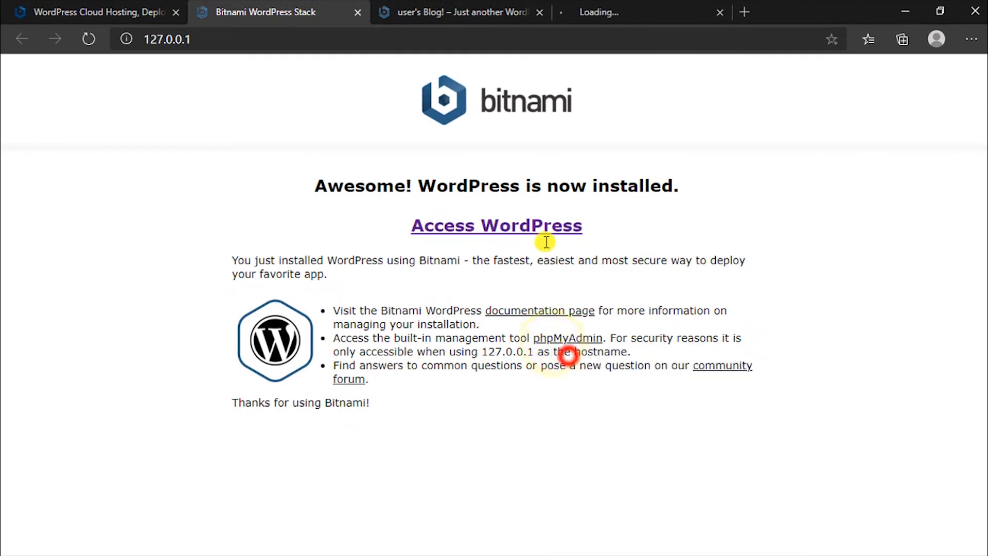
click(625, 12)
View the "user's Blog!" Hello world front page and select its 127.0.0.1 address.
click(477, 12)
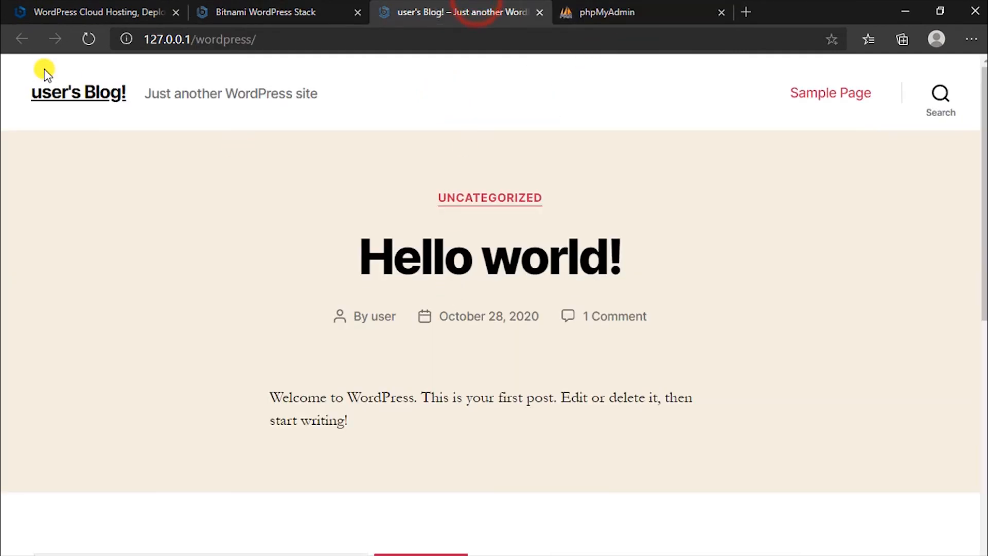
scroll(140, 379, down, 10)
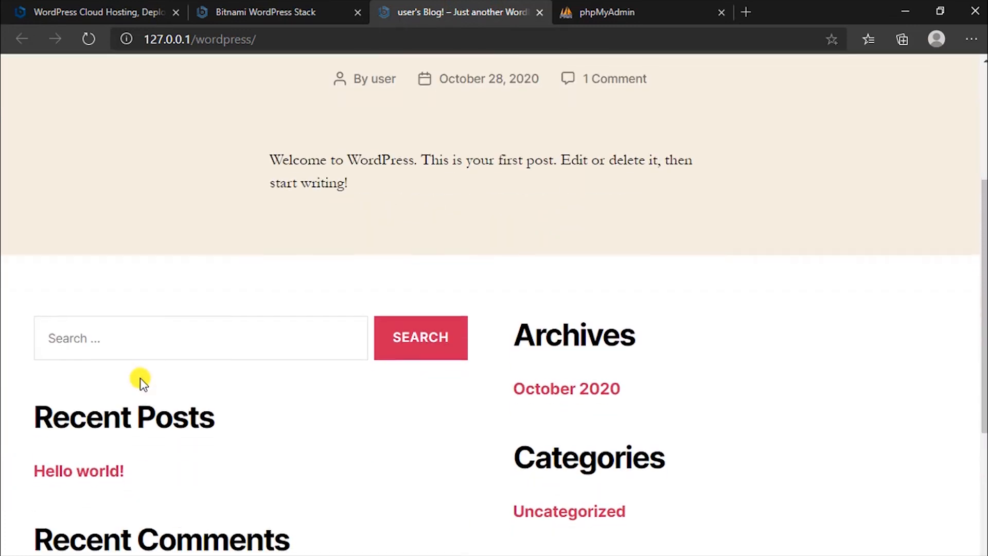
scroll(140, 379, up, 7)
scroll(140, 378, up, 3)
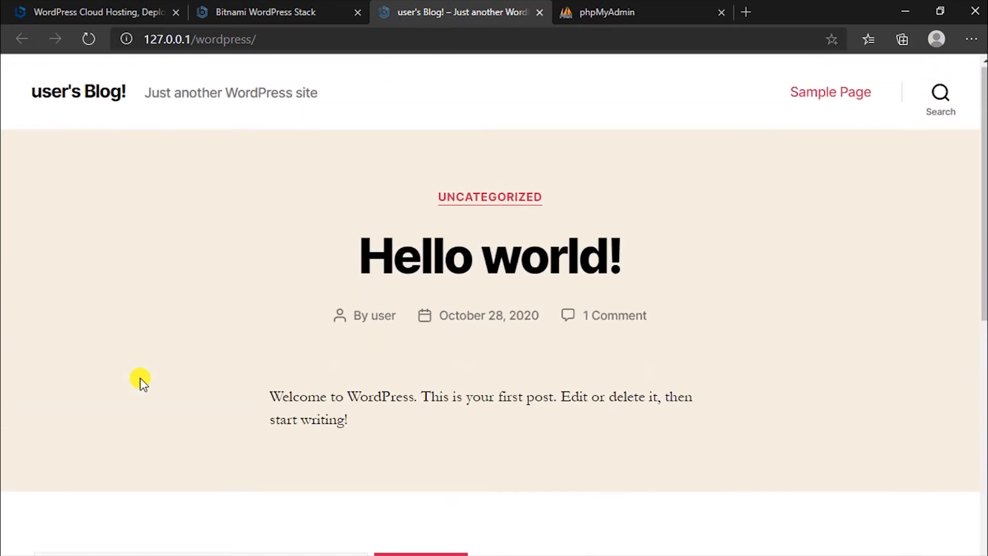
click(285, 44)
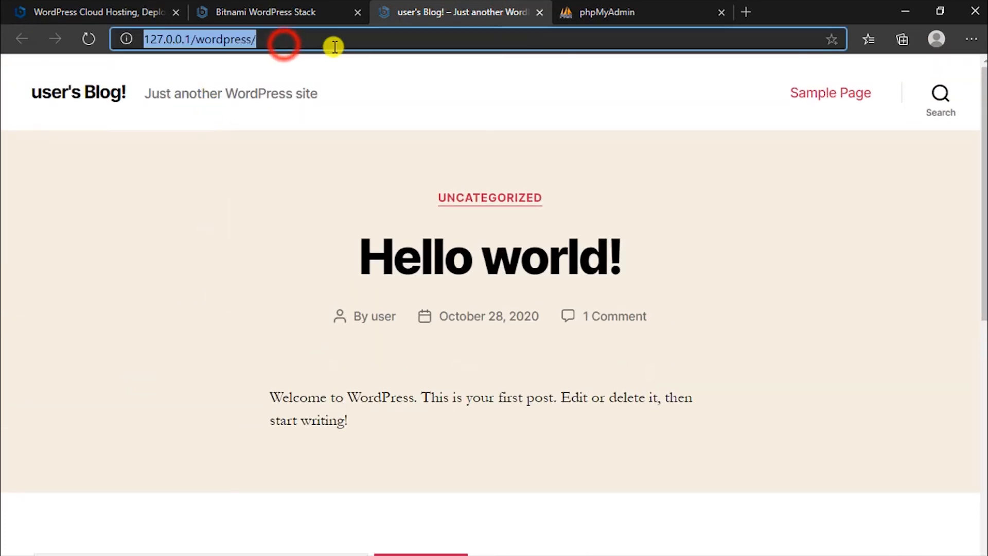
click(287, 46)
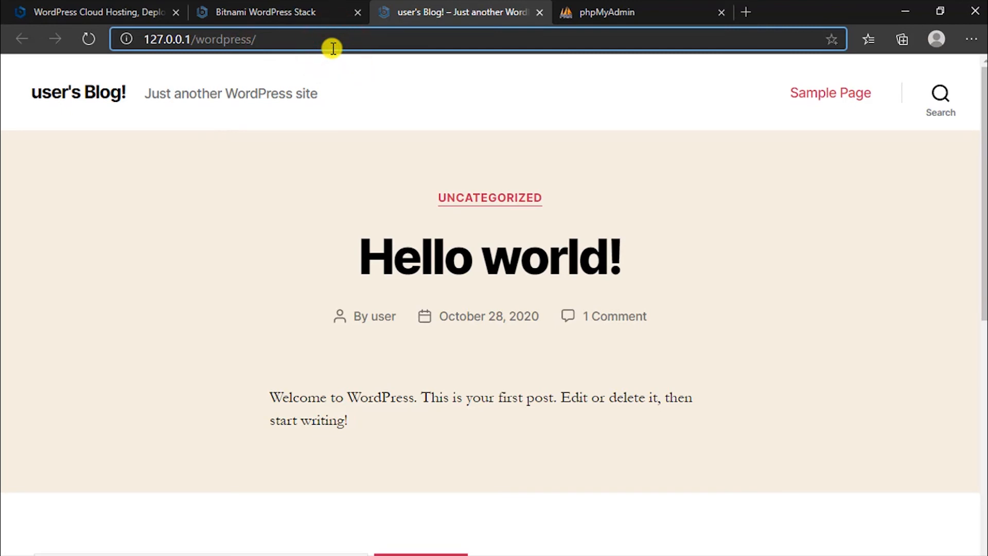
Open the WordPress /login page and try a first username and password, which are rejected.
text(login)
key(Return)
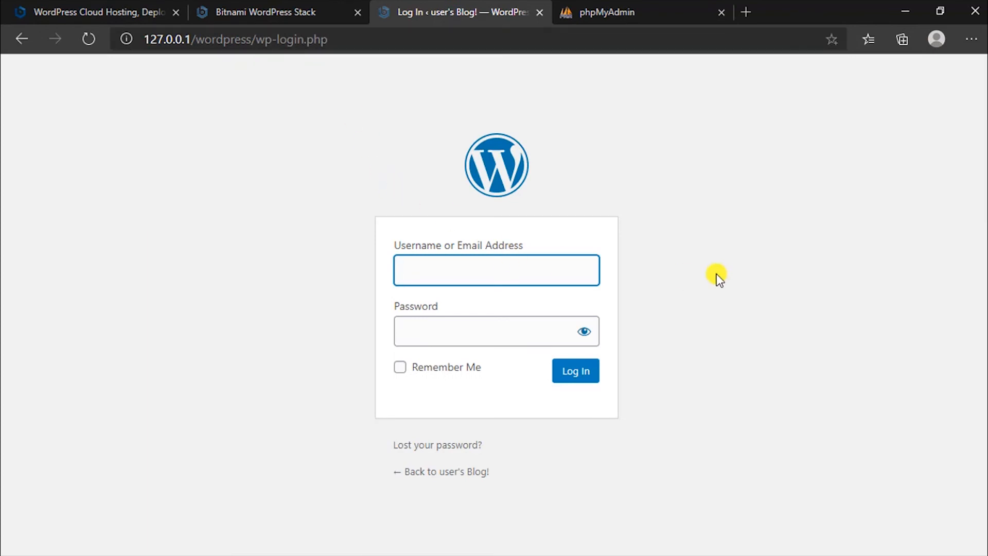
text(demo)
key(Tab)
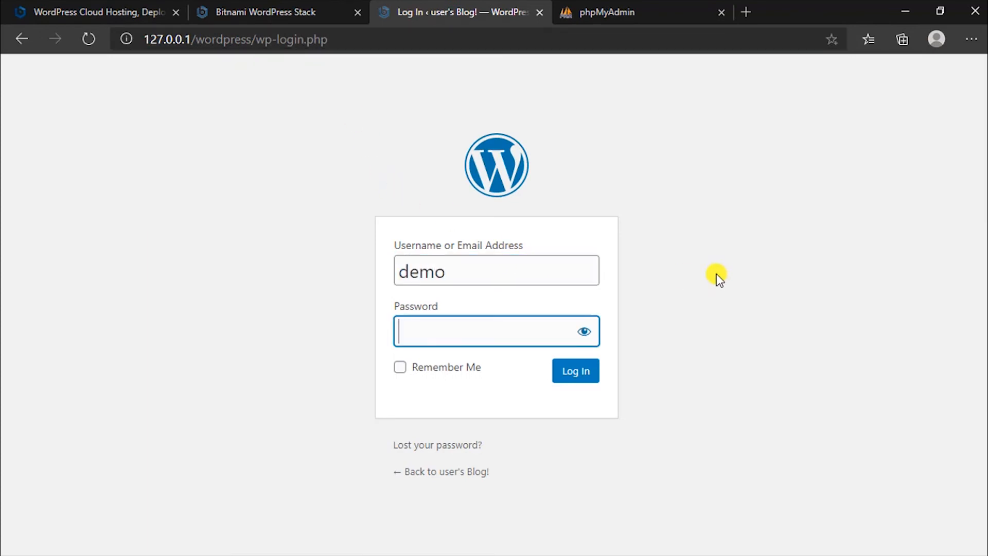
text(demo)
click(578, 368)
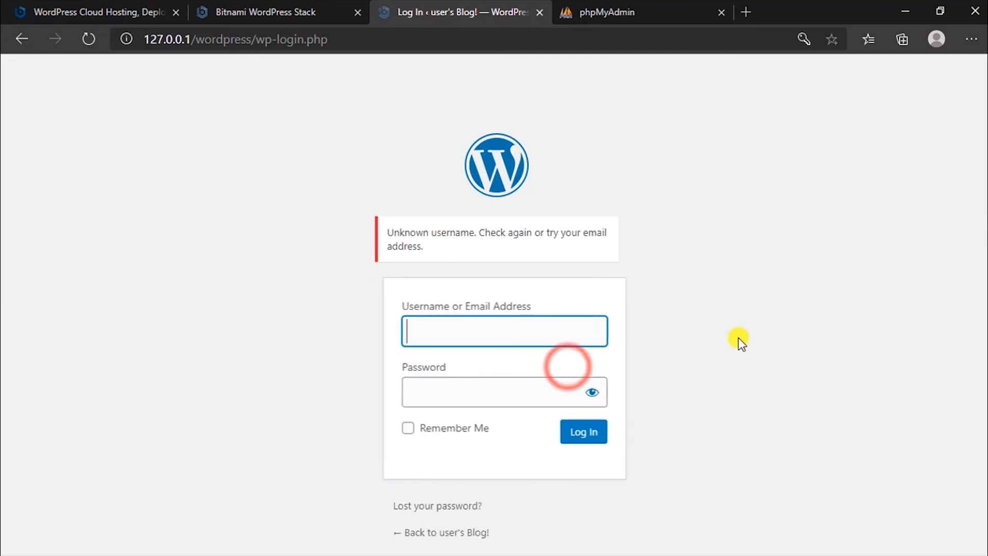
Sign in with the correct admin username and password to open the Dashboard.
text(user)
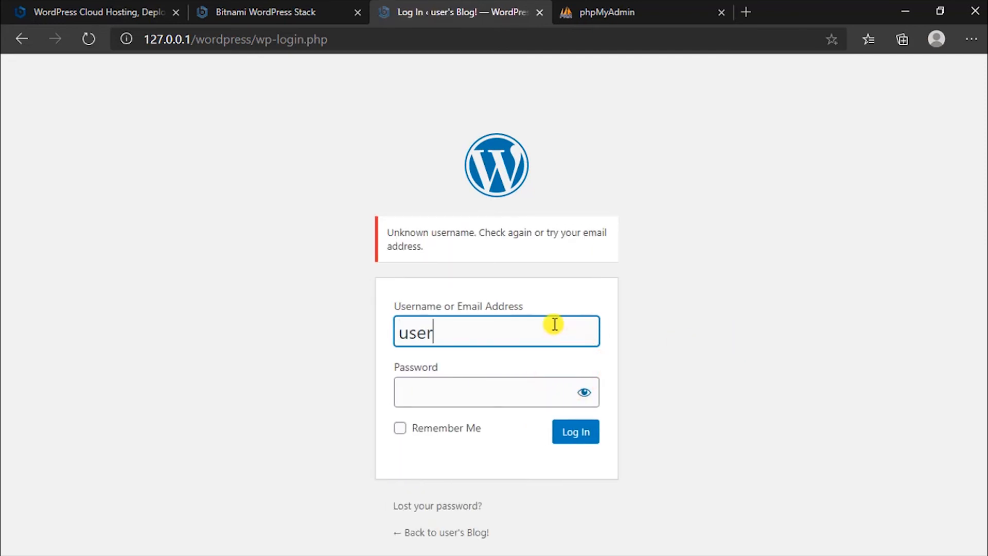
key(Tab)
text(user)
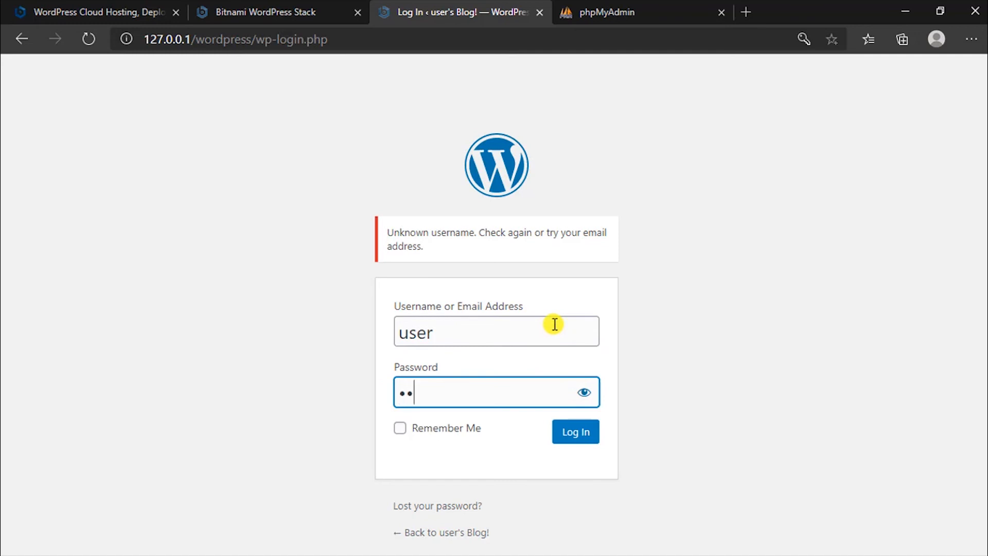
key(Return)
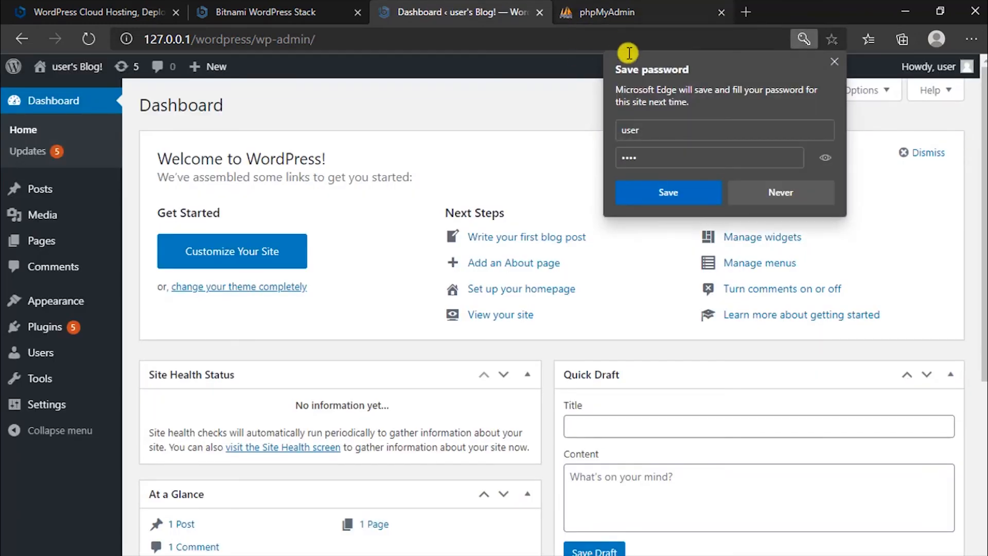
Close Edge's save-password popup and look over the Dashboard showing 1 post, 1 page and 1 comment.
click(835, 61)
scroll(430, 325, down, 6)
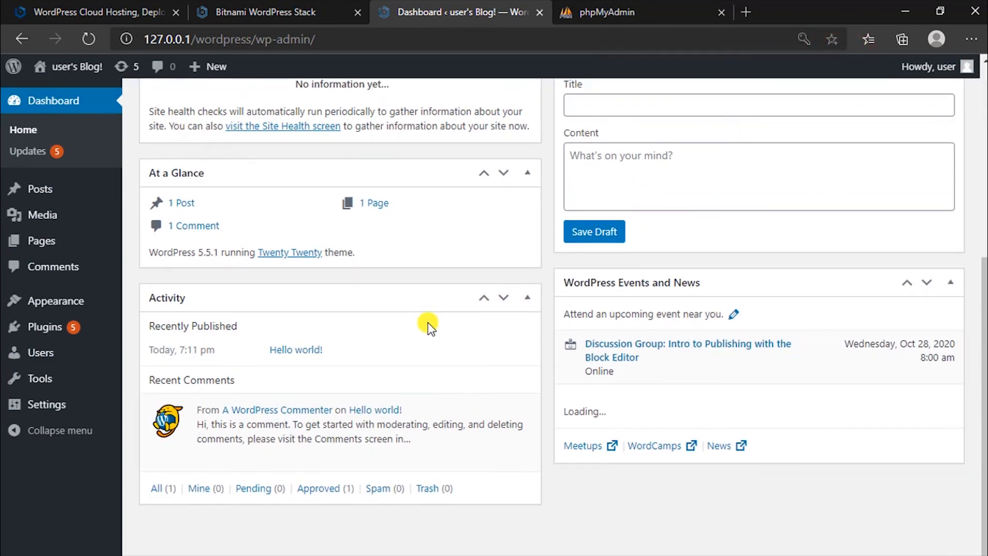
scroll(529, 345, up, 6)
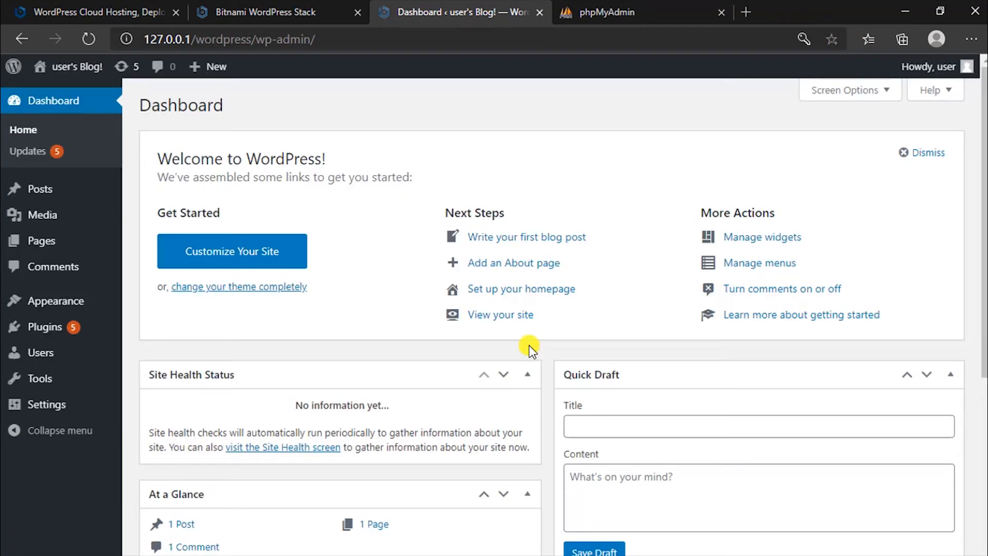